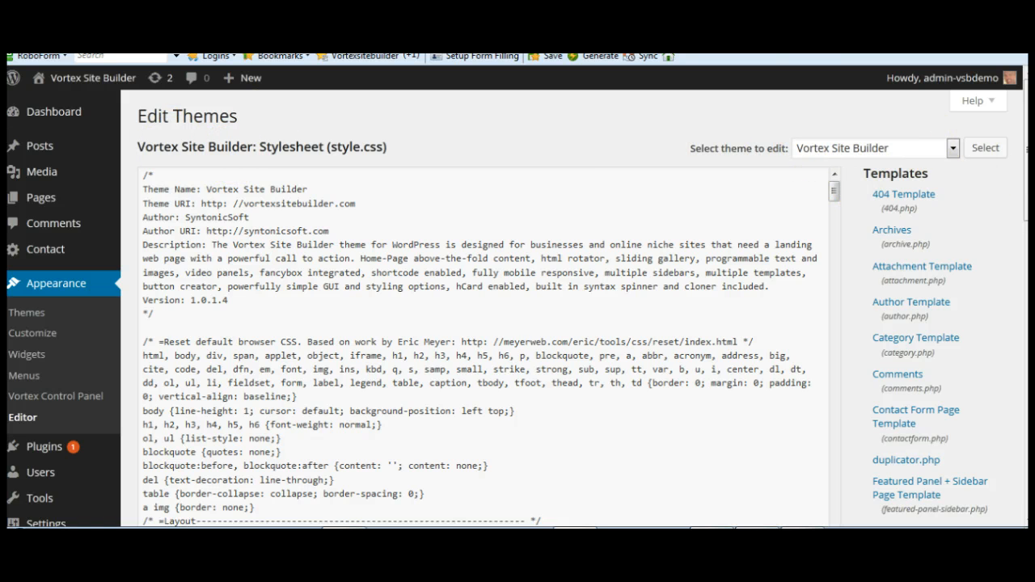
# Step: Open the Footer (footer.php) template in the theme editor
pyautogui.moveTo(1026, 158); pyautogui.dragTo(1025, 234)
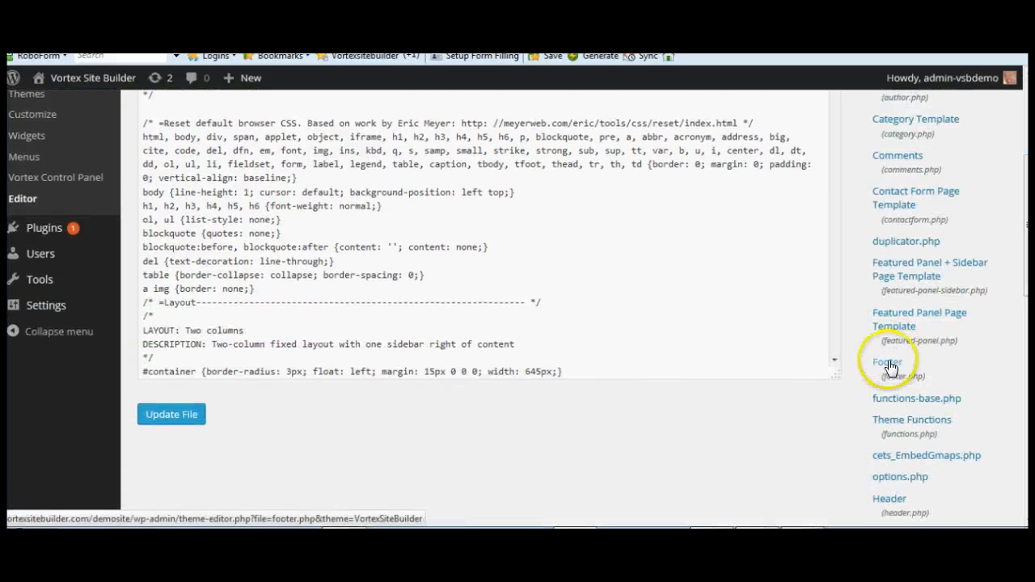
pyautogui.click(889, 365)
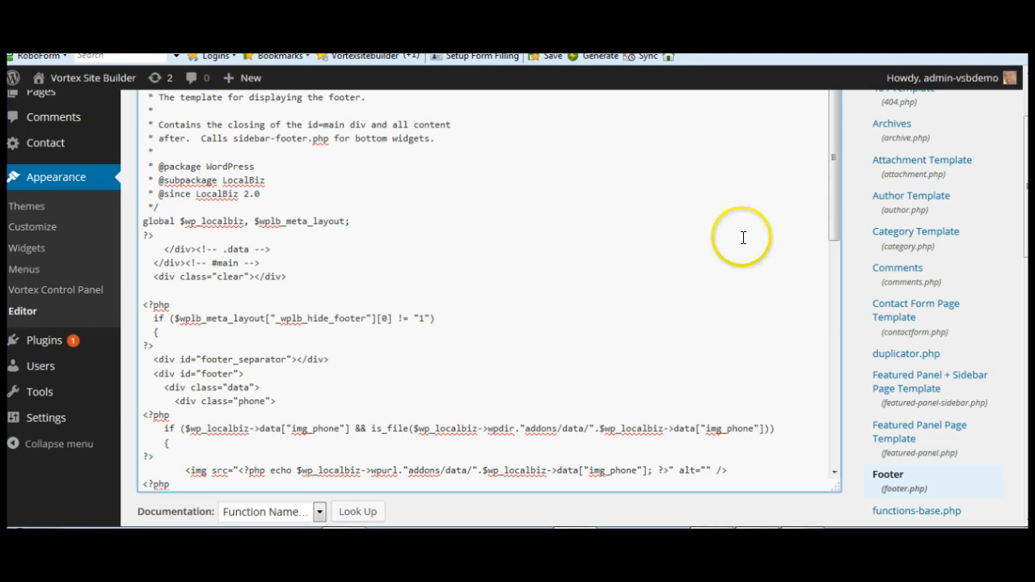
# Step: Uncomment the Affiliate Program and Support Forum links near the end of footer.php by deleting the HTML comment markers
pyautogui.moveTo(833, 184); pyautogui.dragTo(848, 432)
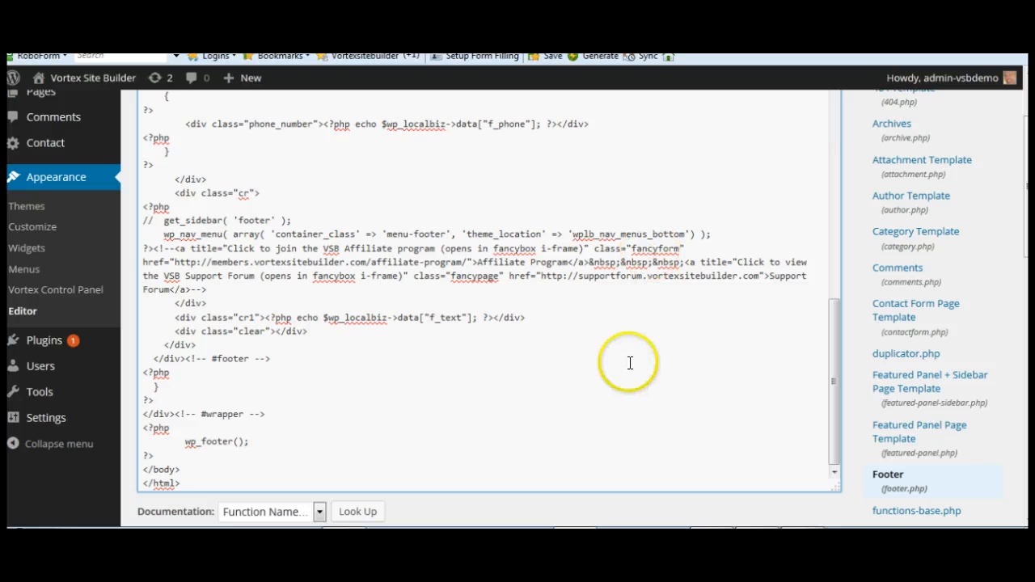
pyautogui.moveTo(834, 376); pyautogui.dragTo(838, 418)
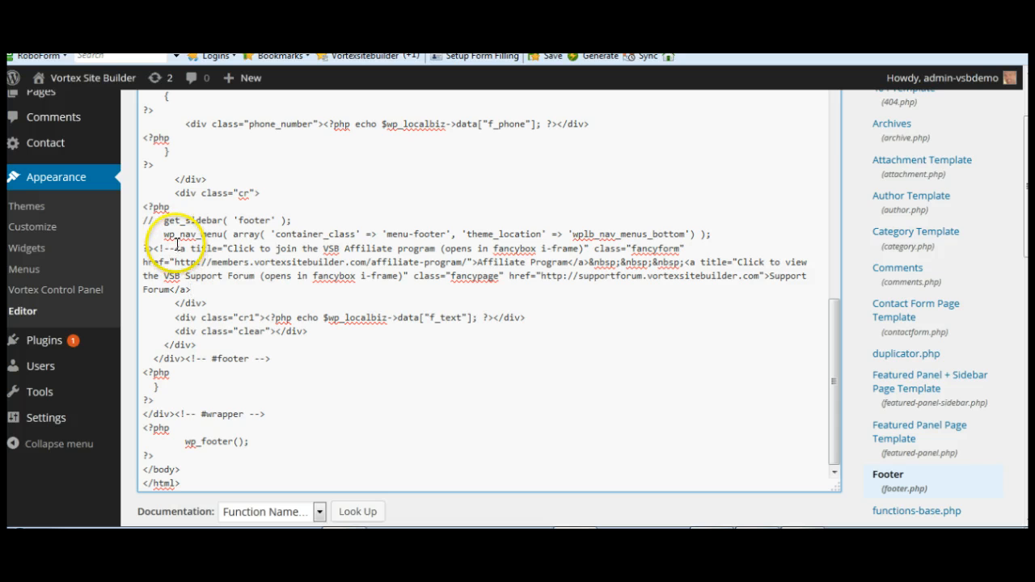
pyautogui.press('BackSpace')
pyautogui.press('BackSpace')
pyautogui.press('BackSpace')
pyautogui.press('BackSpace')
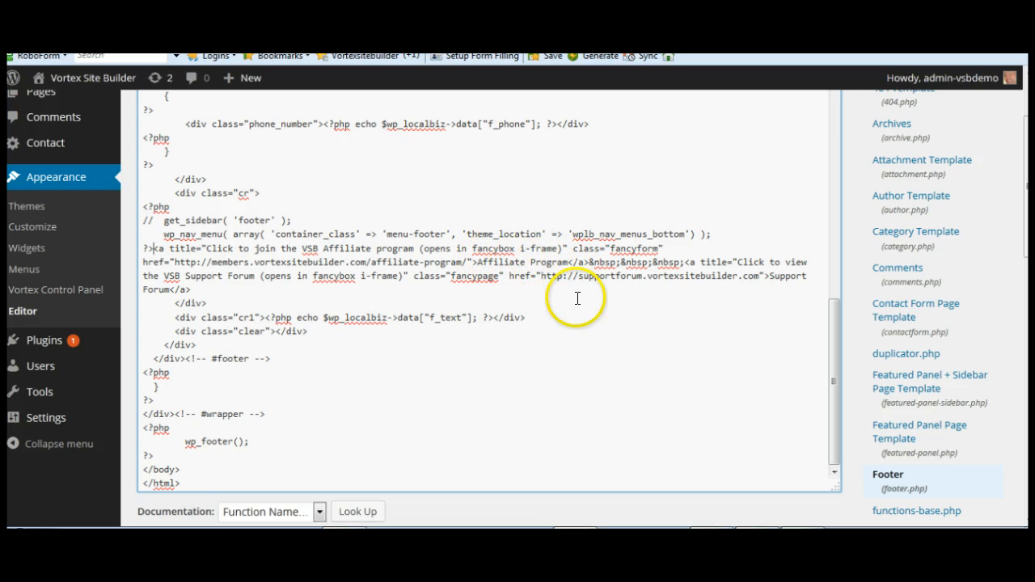
# Step: Save the edited footer template file
pyautogui.scroll(-3, 687, 350)
pyautogui.scroll(-2, 685, 354)
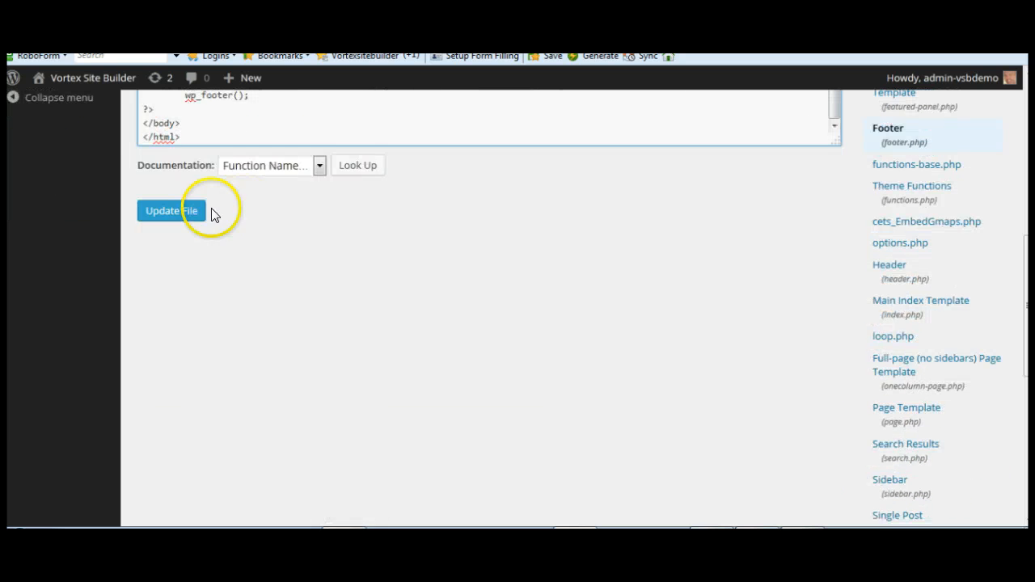
pyautogui.click(172, 211)
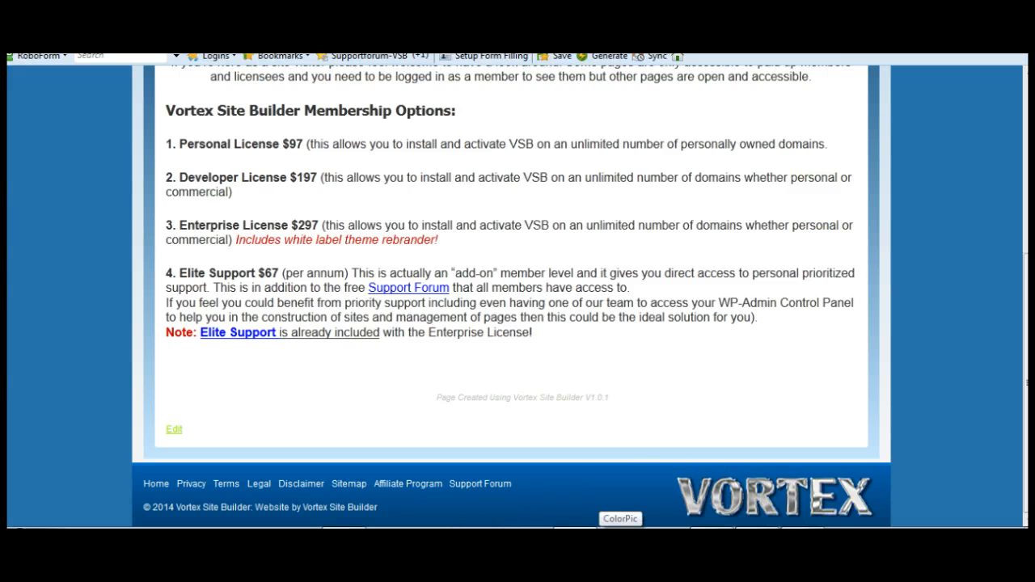
# Step: Switch to the live site and scroll to its footer to check the footer links
pyautogui.hotkey('ctrl', 'Tab')
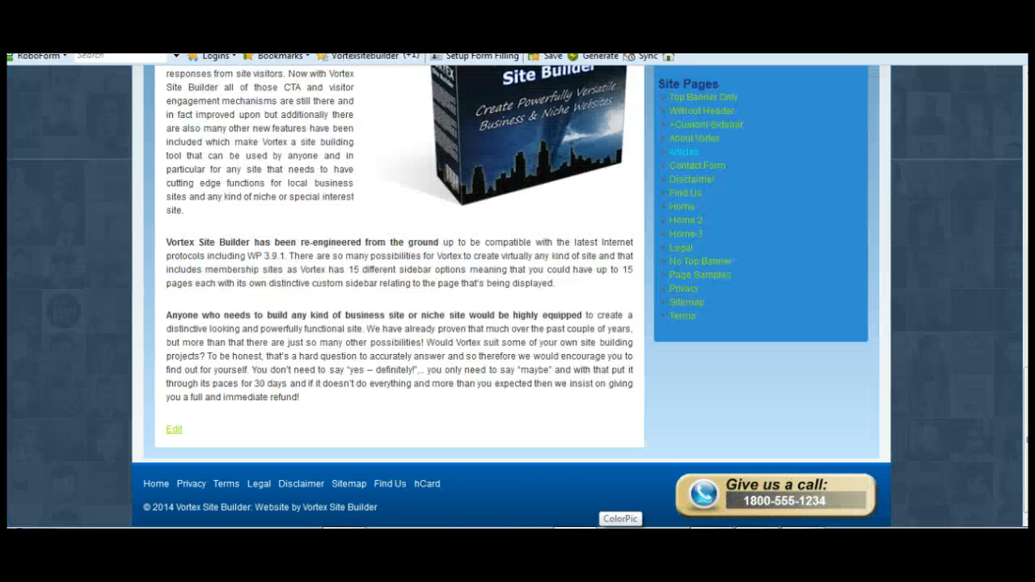
pyautogui.moveTo(1025, 440)
pyautogui.mouseDown()
pyautogui.moveTo(1026, 152)
pyautogui.moveTo(1026, 441)
pyautogui.mouseUp()
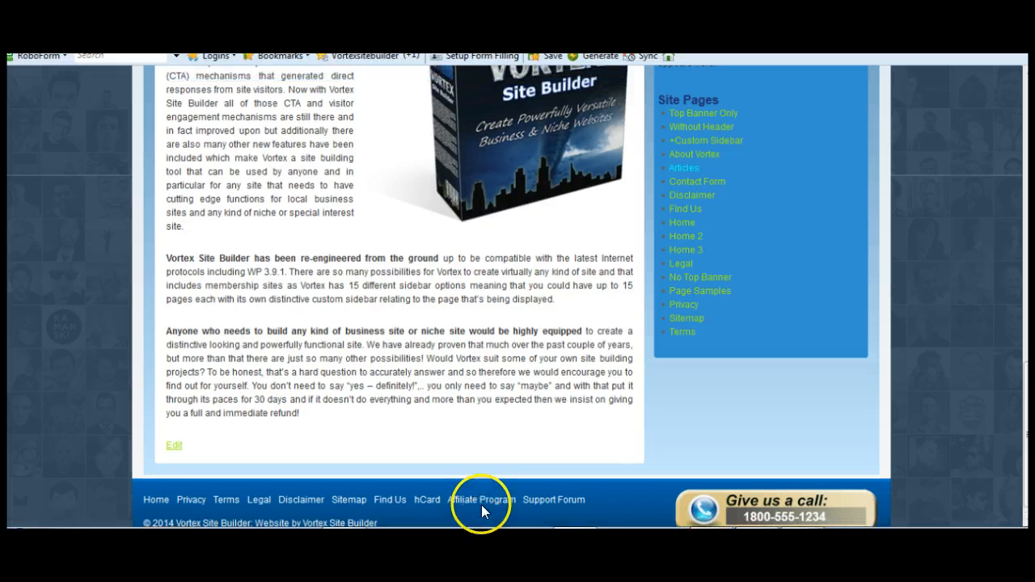
pyautogui.scroll(-1, 517, 296)
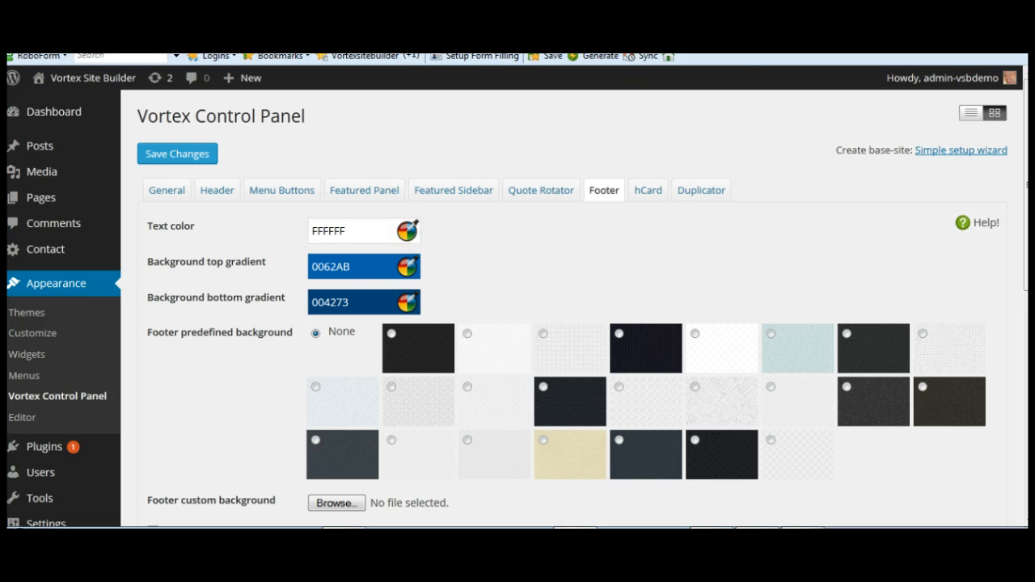
# Step: Open the hCard popup from the site footer and close it again
pyautogui.hotkey('ctrl', 'Tab')
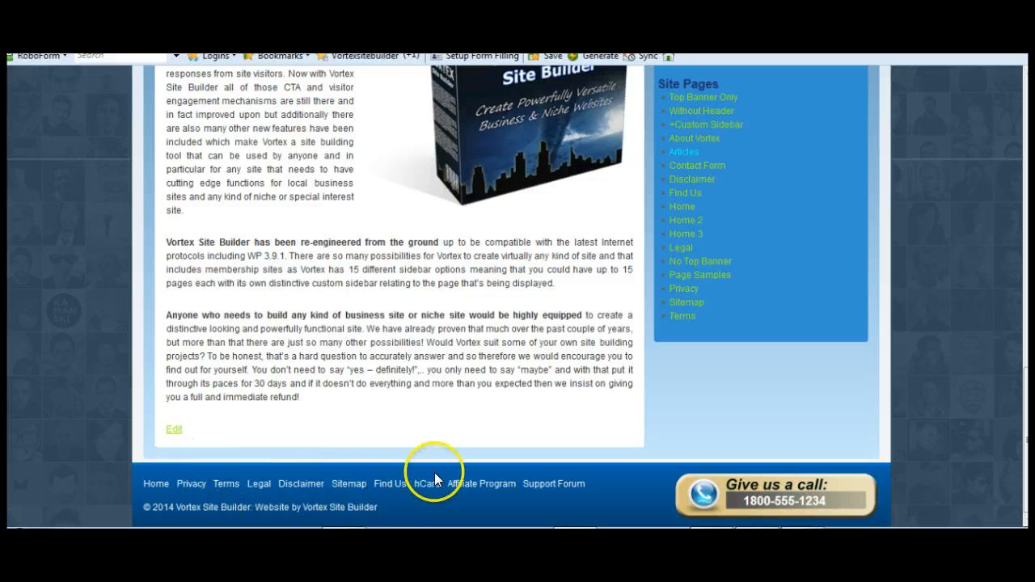
pyautogui.click(412, 486)
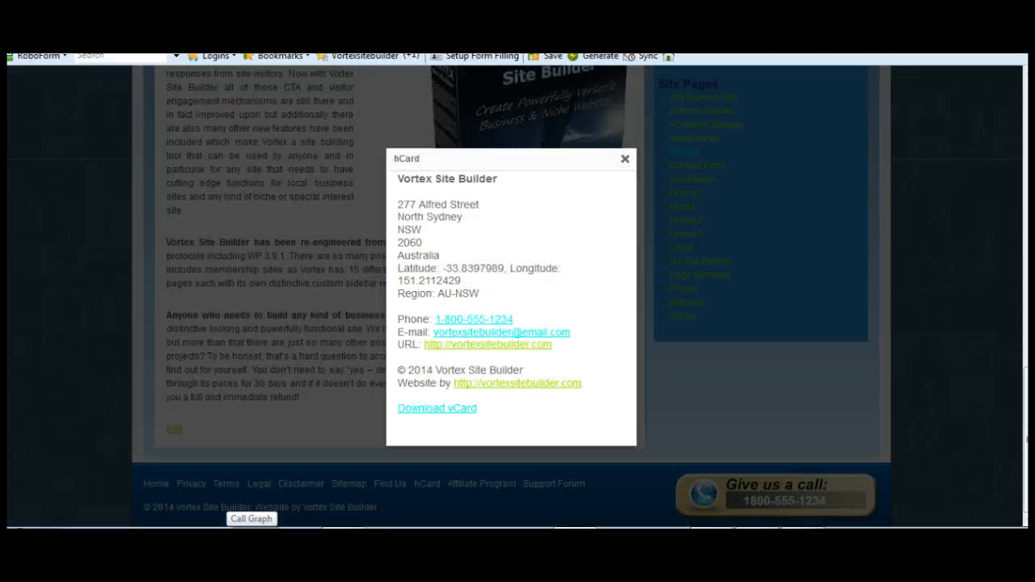
pyautogui.hotkey('ctrl', 'Tab')
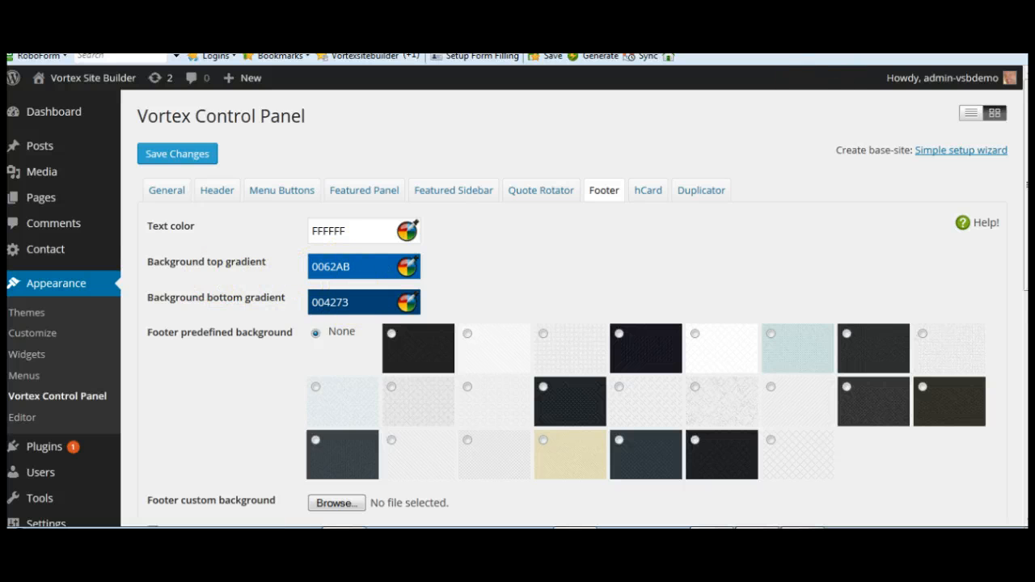
pyautogui.hotkey('ctrl', 'Tab')
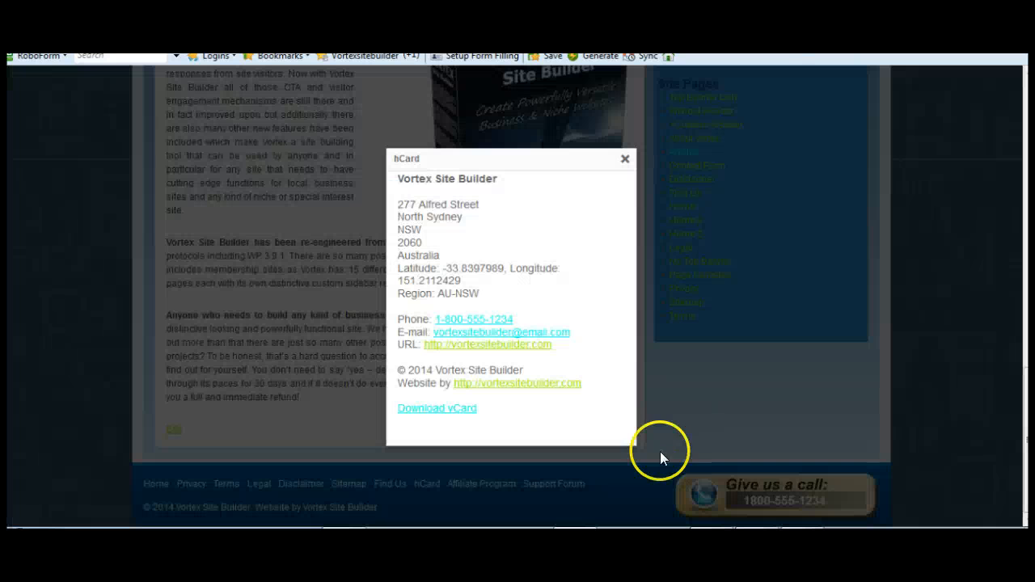
pyautogui.click(625, 159)
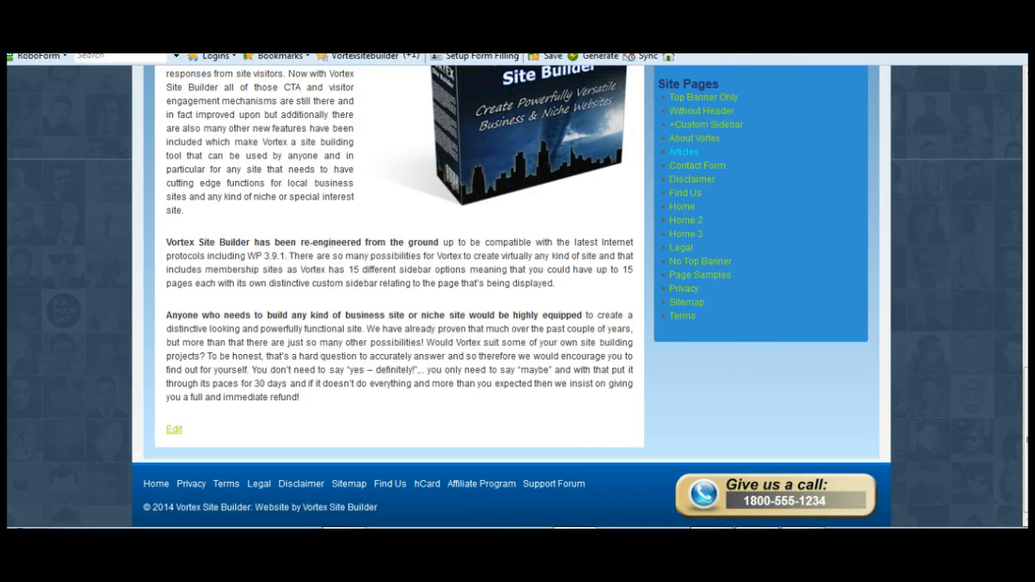
# Step: Set the footer background top gradient colour to 0092FF in the Vortex Control Panel and save the changes
pyautogui.hotkey('ctrl', 'Tab')
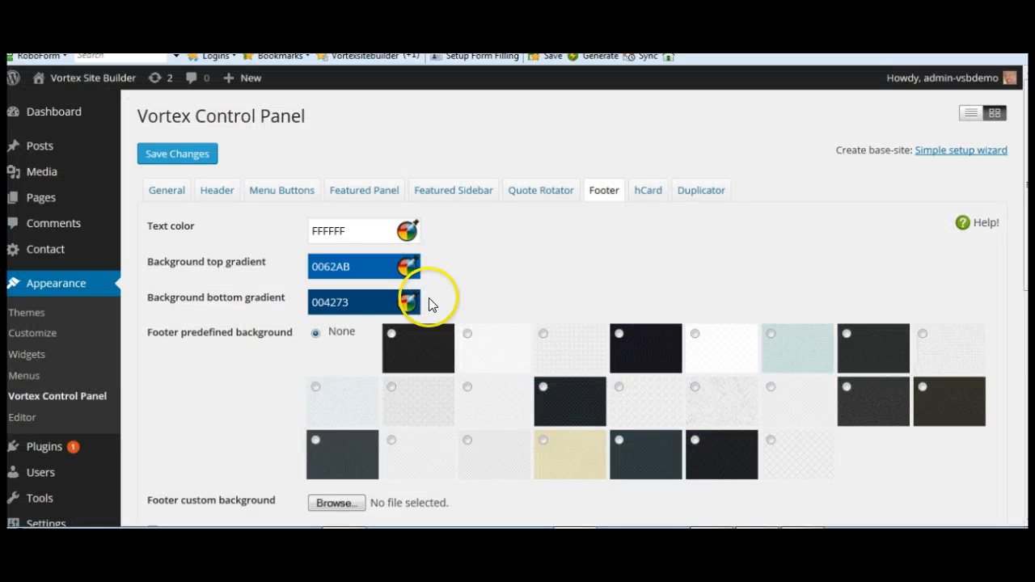
pyautogui.click(371, 301)
pyautogui.click(376, 265)
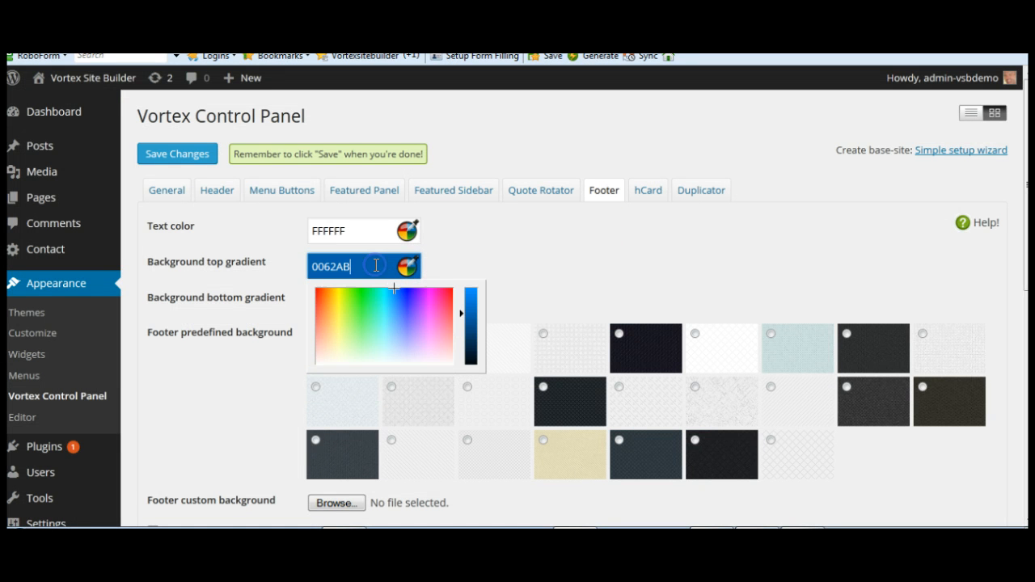
pyautogui.moveTo(465, 321); pyautogui.dragTo(469, 283)
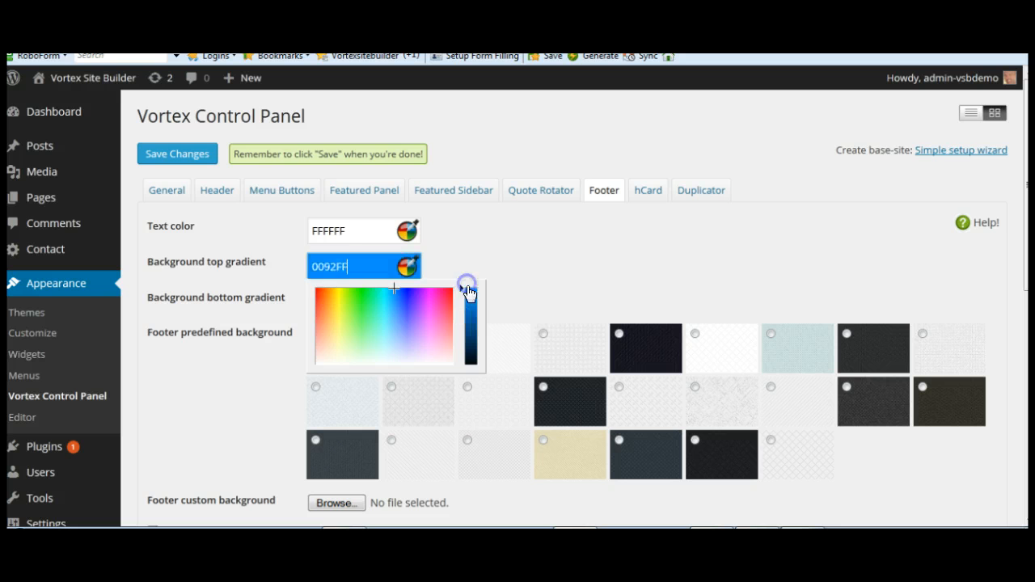
pyautogui.click(578, 229)
pyautogui.click(173, 161)
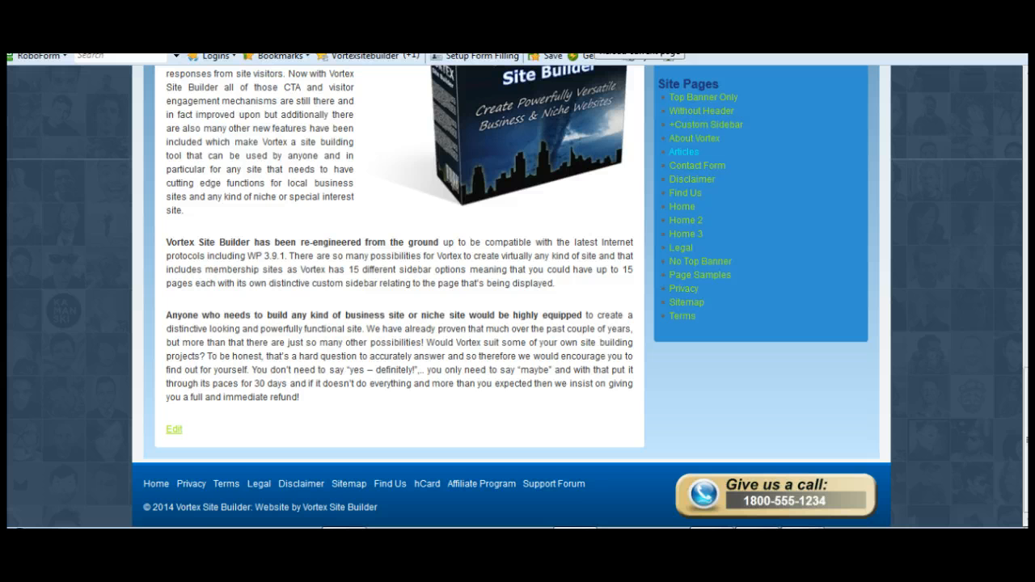
# Step: Reload the live site to review the footer
pyautogui.click(596, 35)
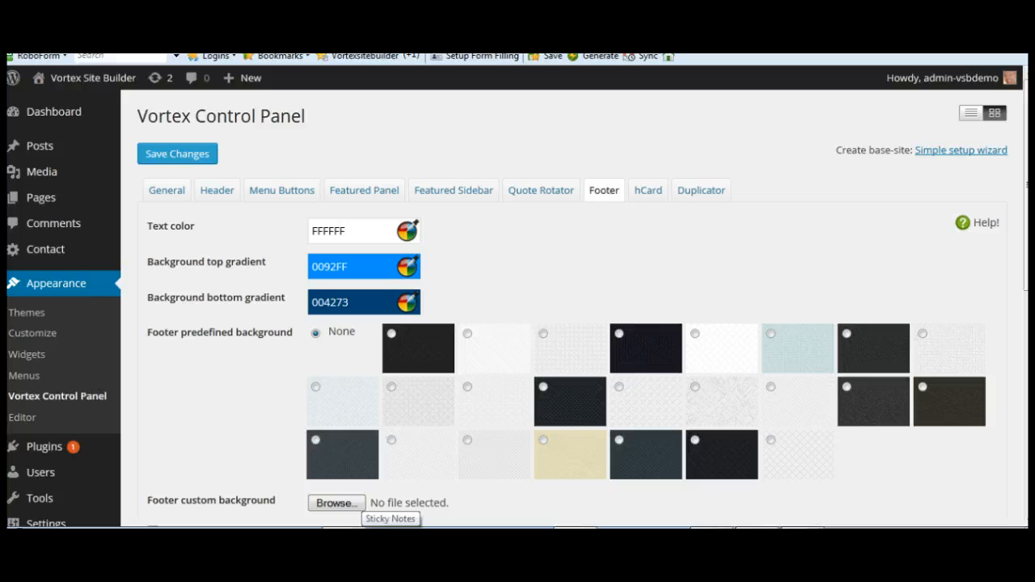
pyautogui.click(683, 330)
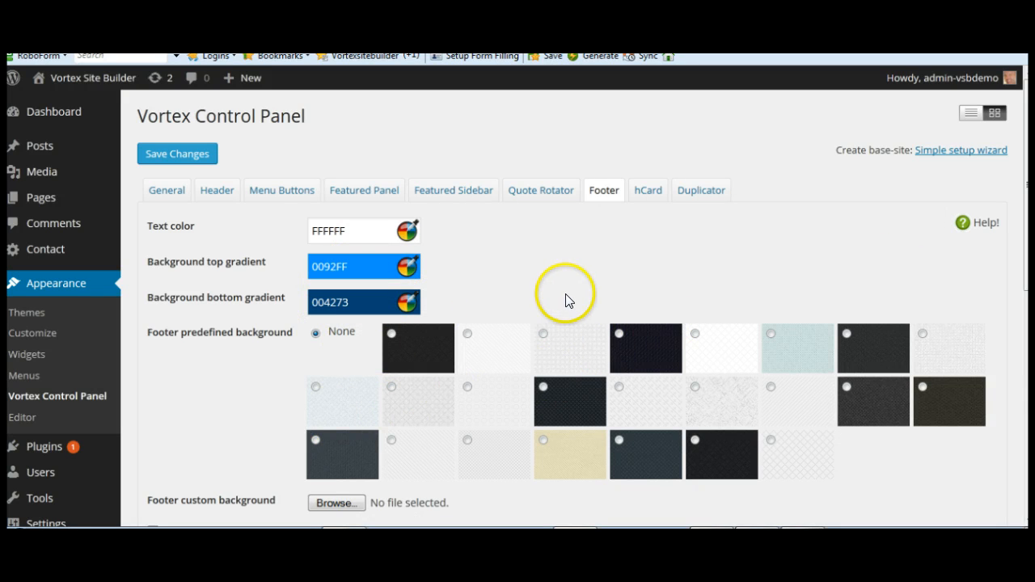
# Step: Choose the third predefined footer background pattern instead of None and save the changes
pyautogui.scroll(-2, 610, 289)
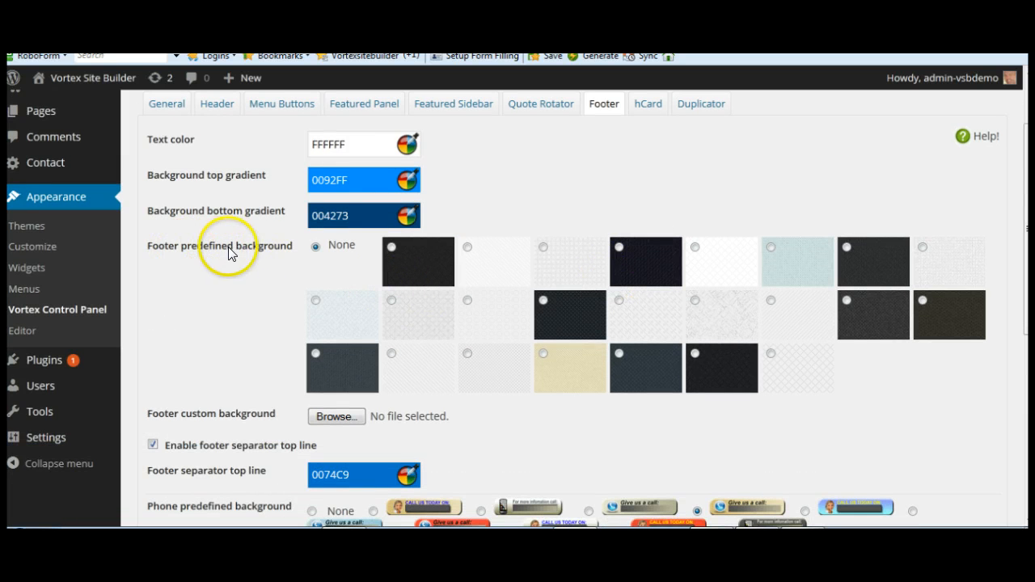
pyautogui.click(315, 248)
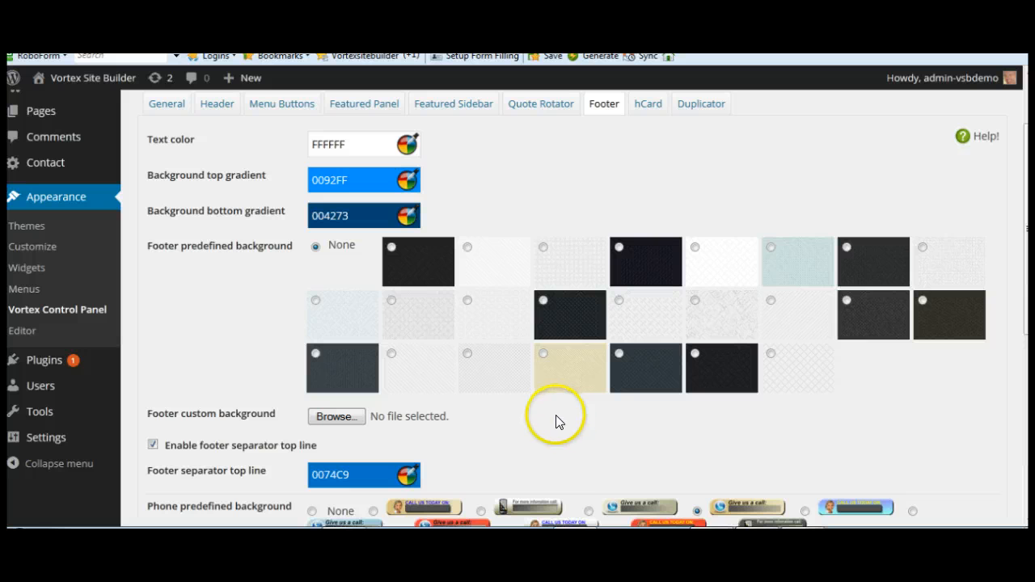
pyautogui.click(542, 247)
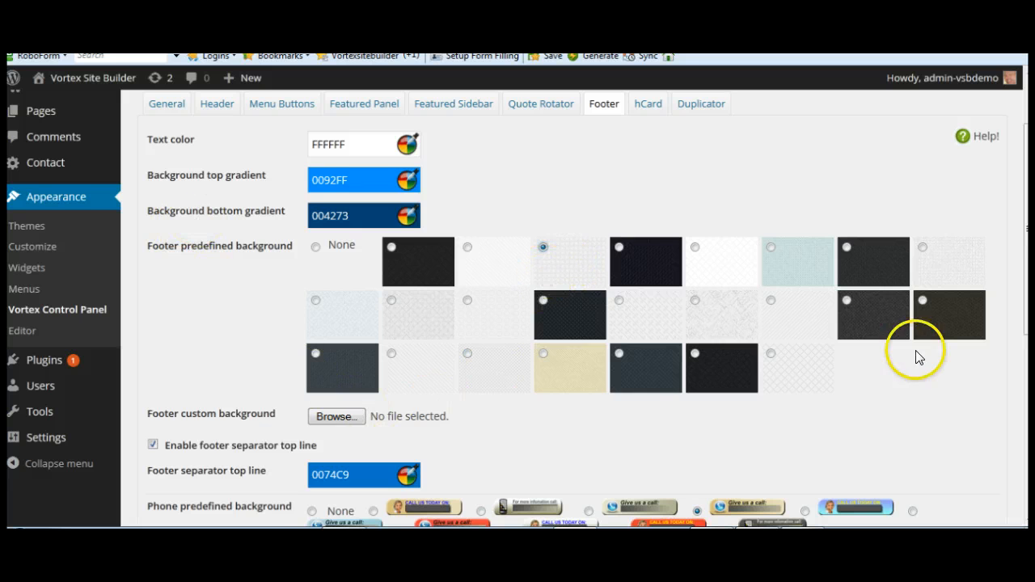
pyautogui.scroll(-4, 914, 368)
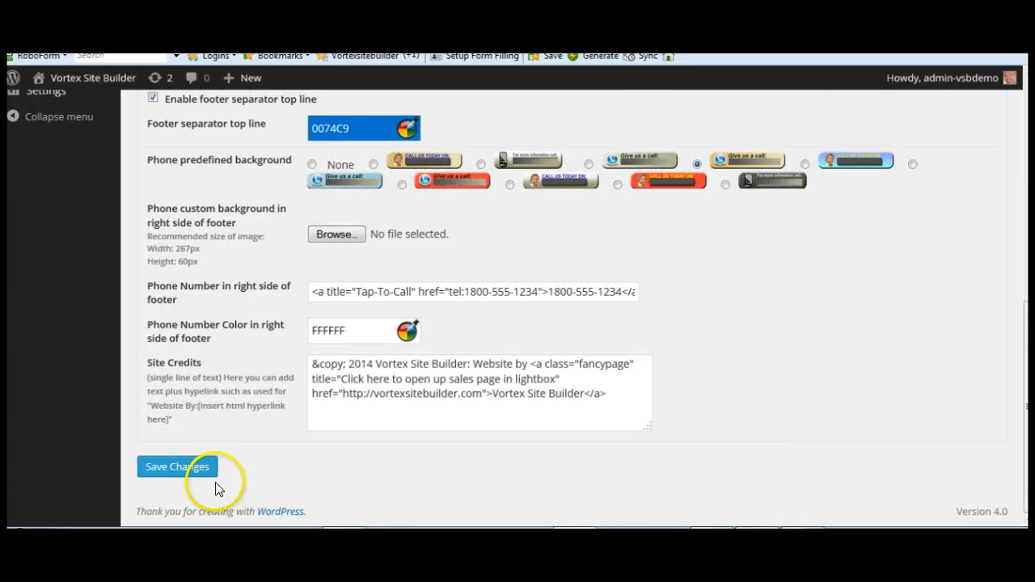
pyautogui.click(203, 469)
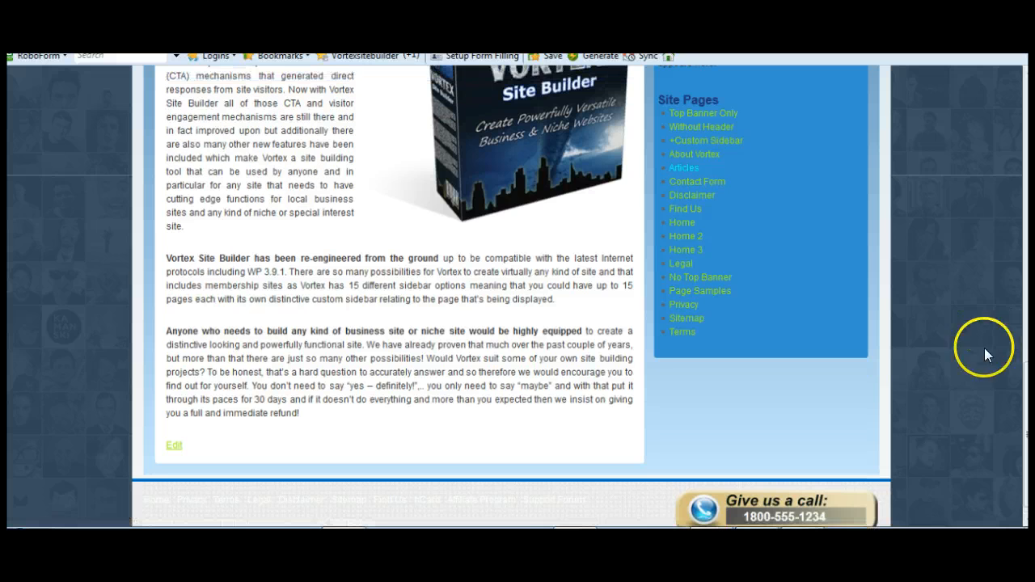
# Step: Review the new footer background on the live site and open the hCard popup
pyautogui.moveTo(1026, 438); pyautogui.dragTo(1026, 445)
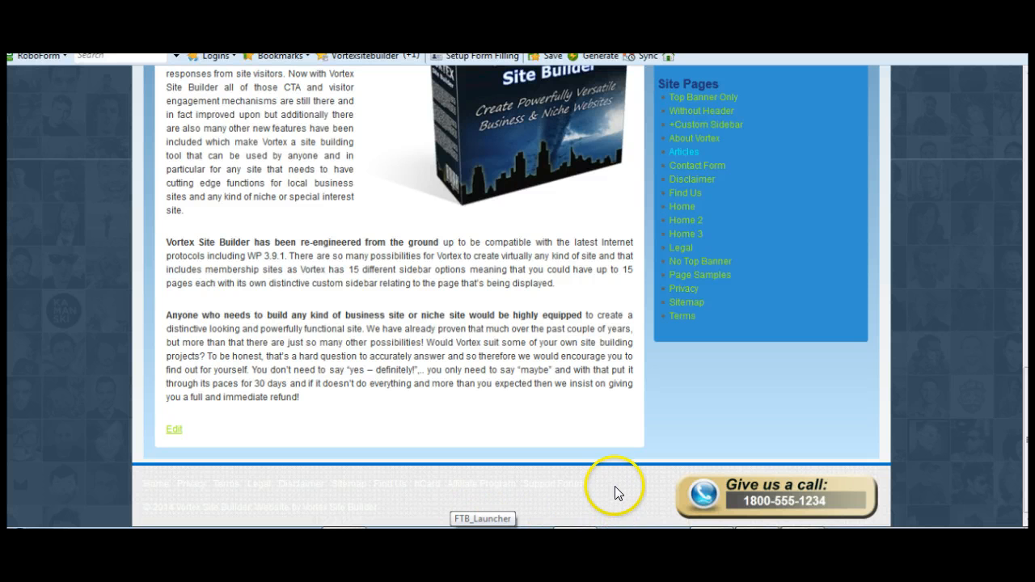
pyautogui.moveTo(611, 486); pyautogui.dragTo(480, 489)
pyautogui.click(434, 486)
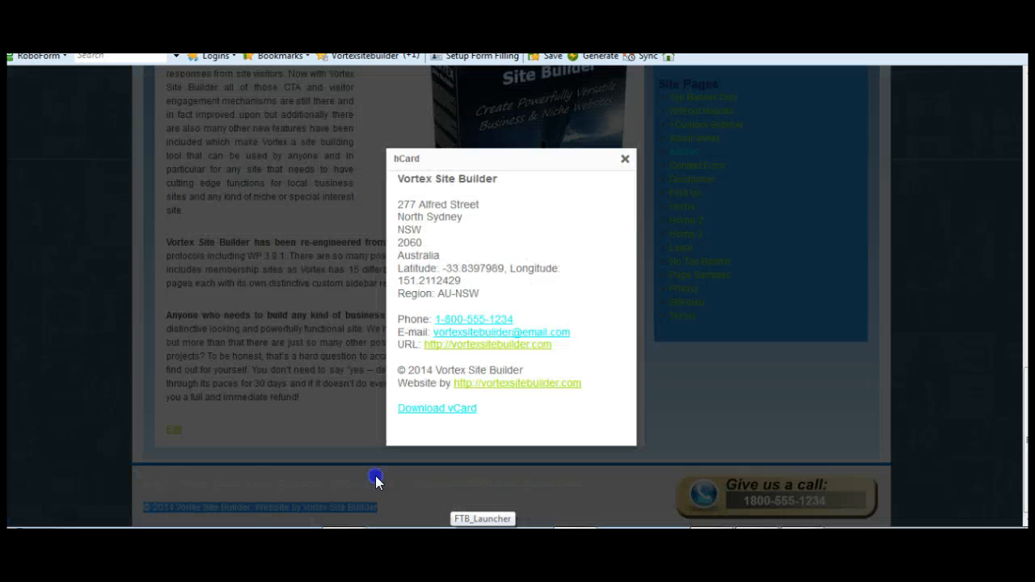
pyautogui.click(612, 508)
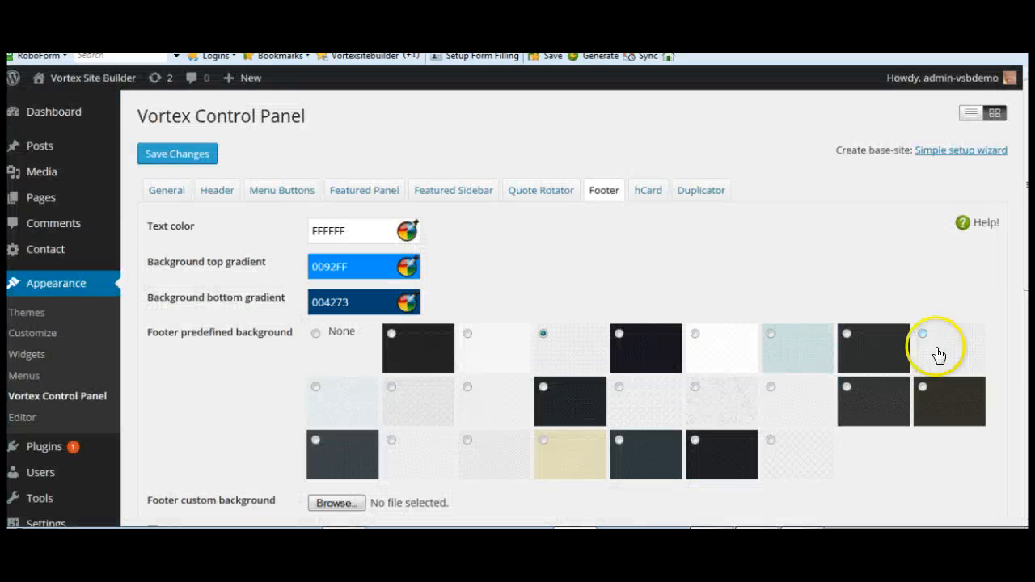
# Step: Set the footer separator top line colour to C94726 with the colour picker and save the changes
pyautogui.scroll(-3, 1016, 371)
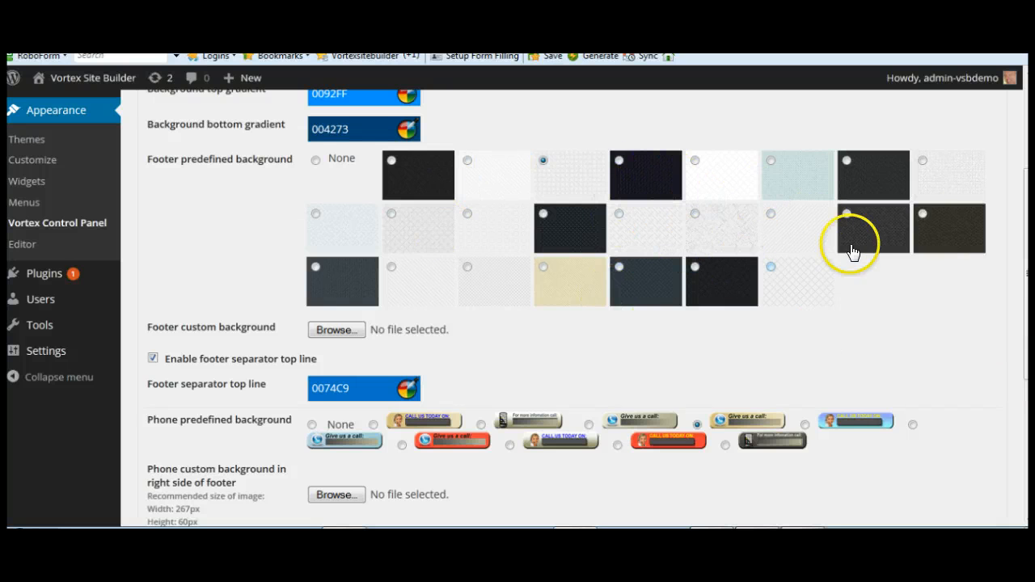
pyautogui.scroll(2, 951, 374)
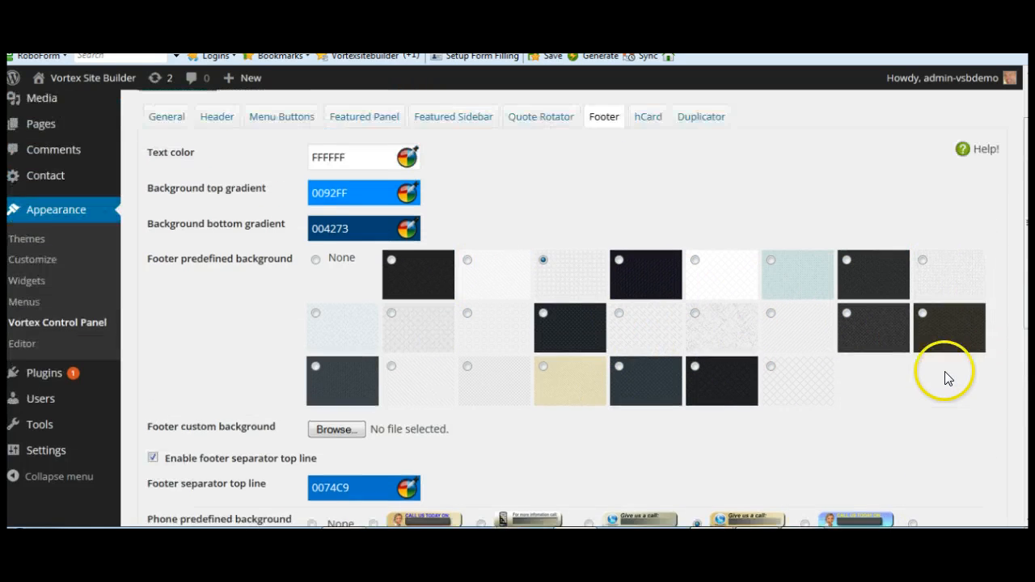
pyautogui.scroll(1, 935, 393)
pyautogui.scroll(-2, 860, 370)
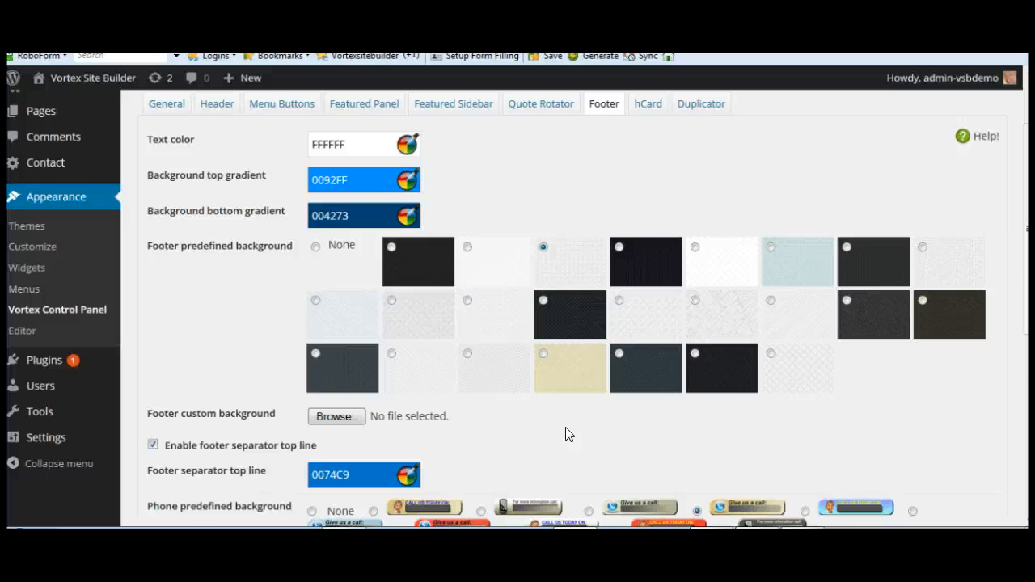
pyautogui.scroll(-1, 565, 434)
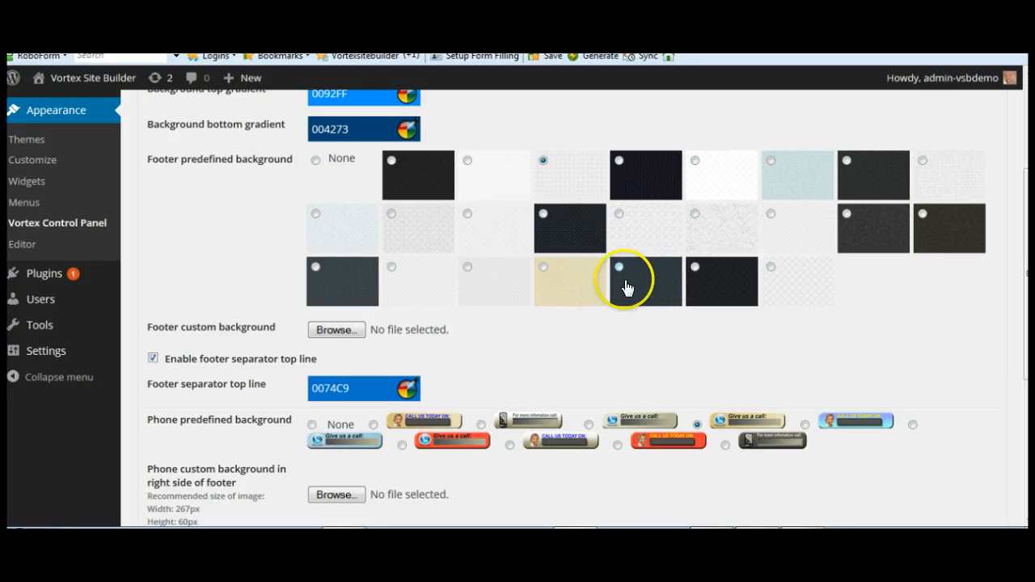
pyautogui.scroll(-1, 598, 335)
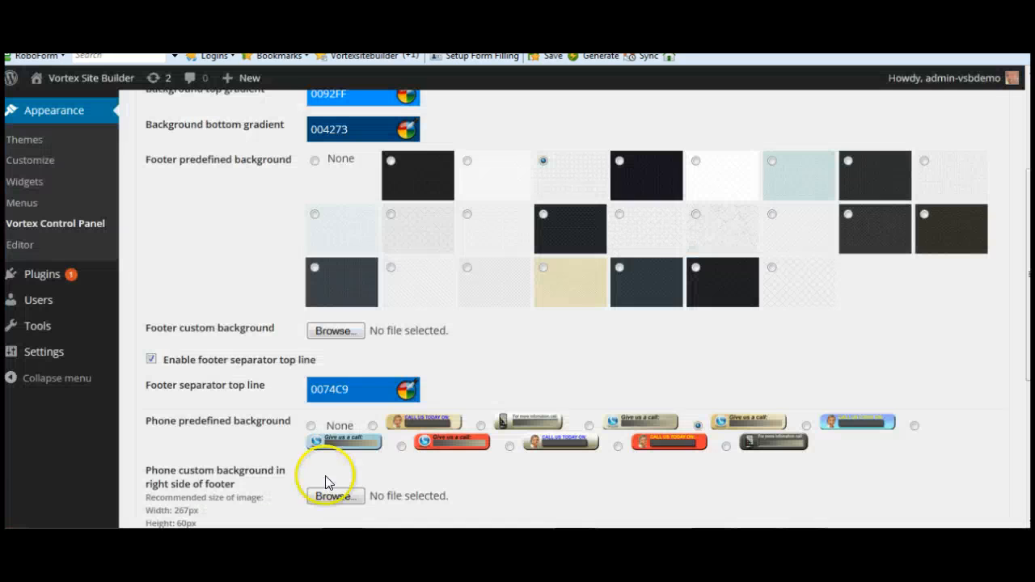
pyautogui.click(360, 388)
pyautogui.click(323, 421)
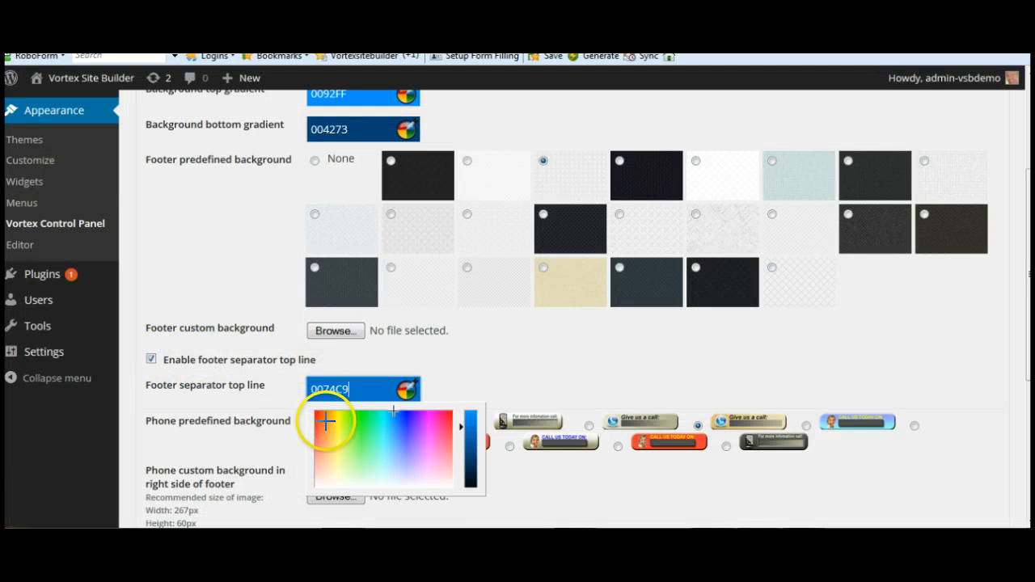
pyautogui.click(317, 424)
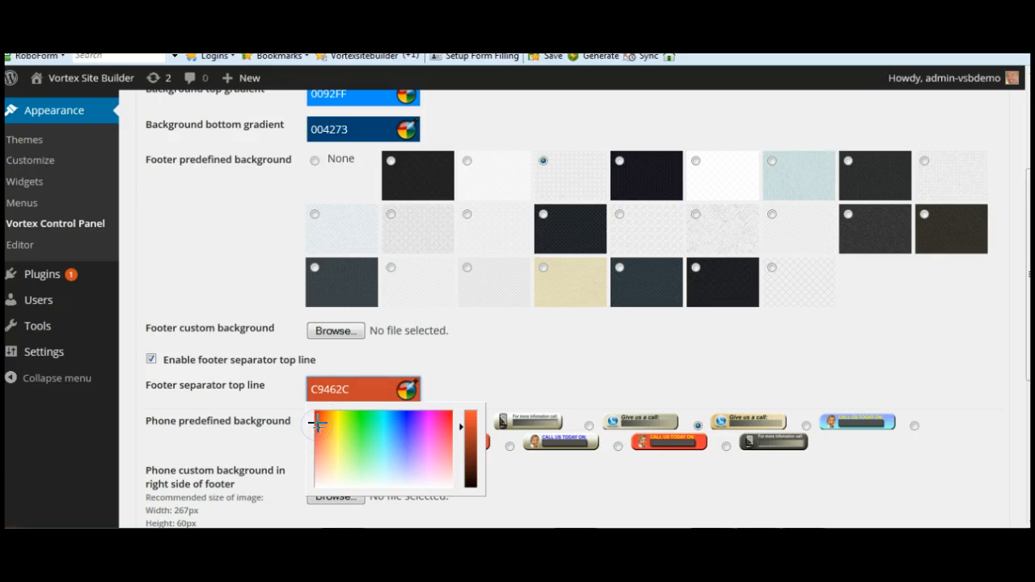
pyautogui.click(493, 381)
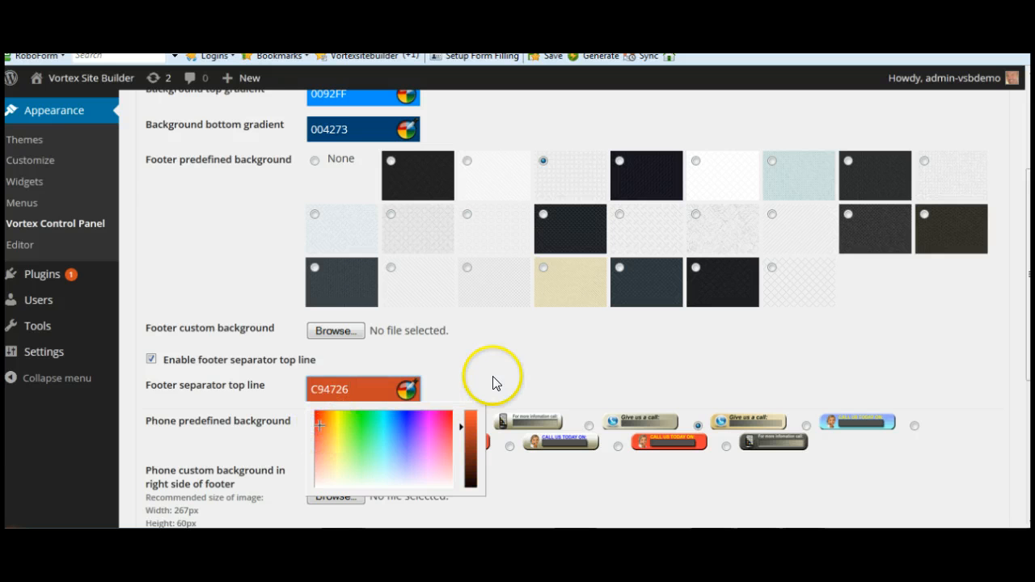
pyautogui.scroll(-3, 566, 490)
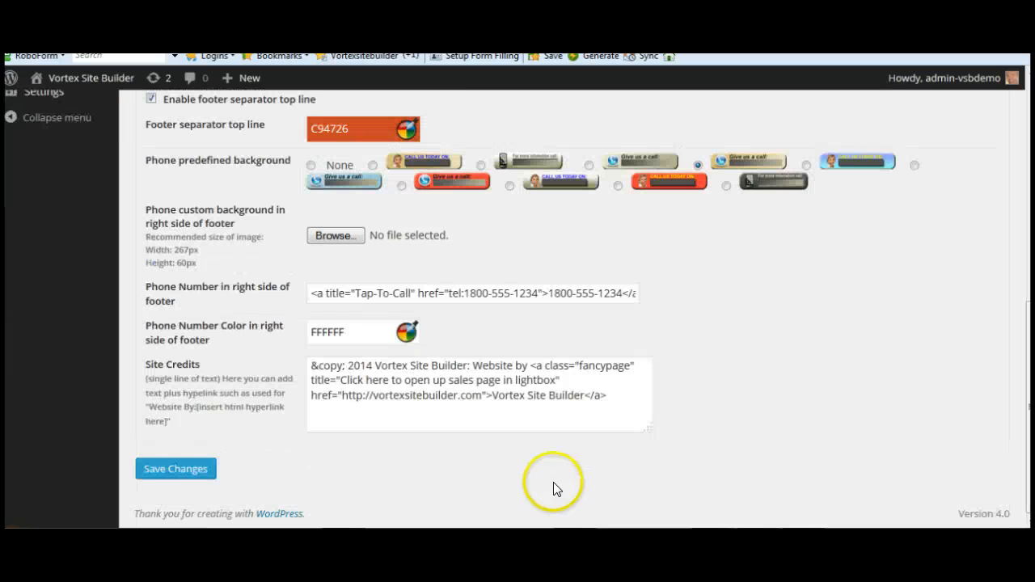
pyautogui.click(182, 471)
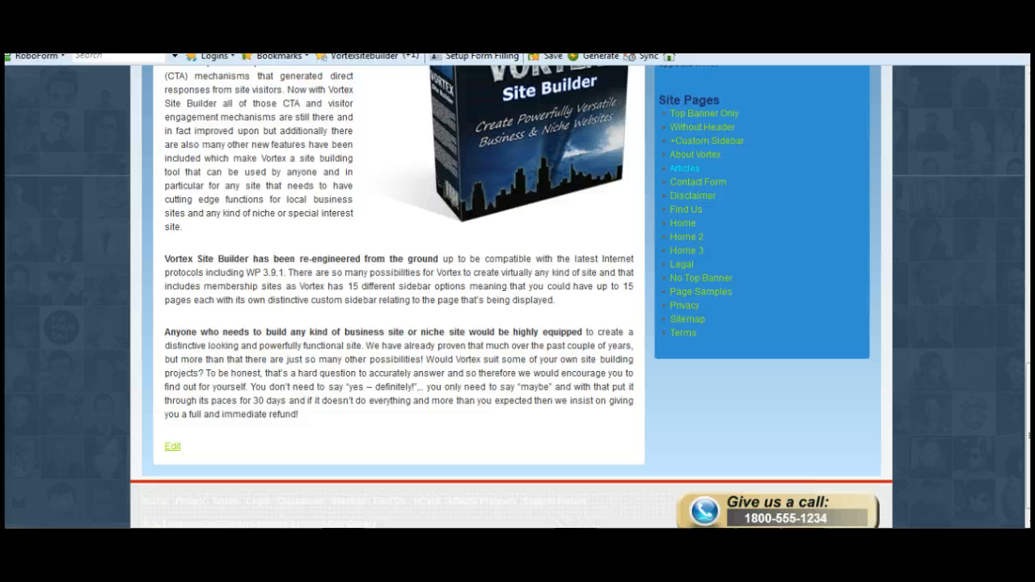
# Step: Reload the live site to review the footer separator line, then look over the footer settings in the Vortex Control Panel
pyautogui.press('F5')
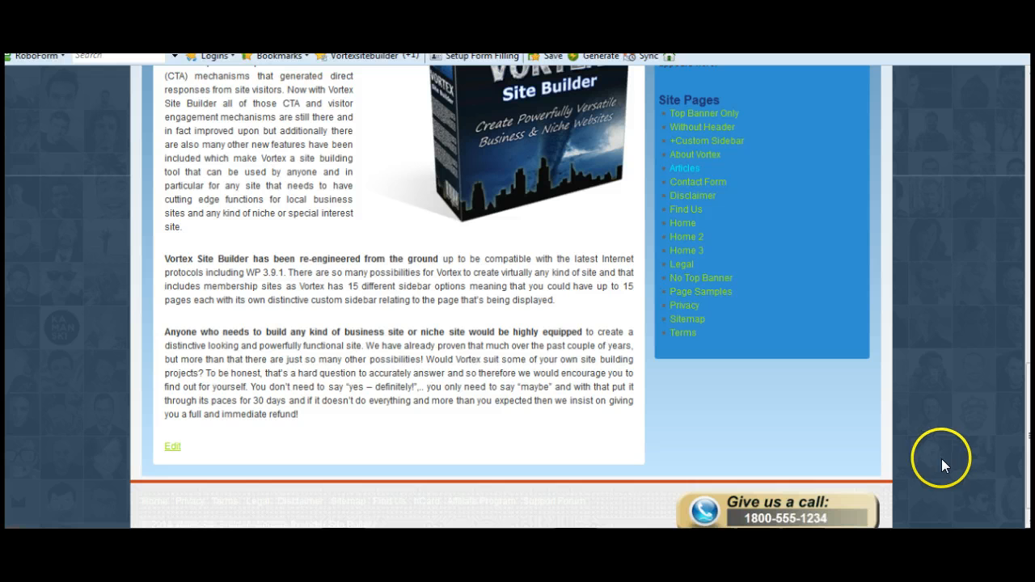
pyautogui.scroll(4, 941, 458)
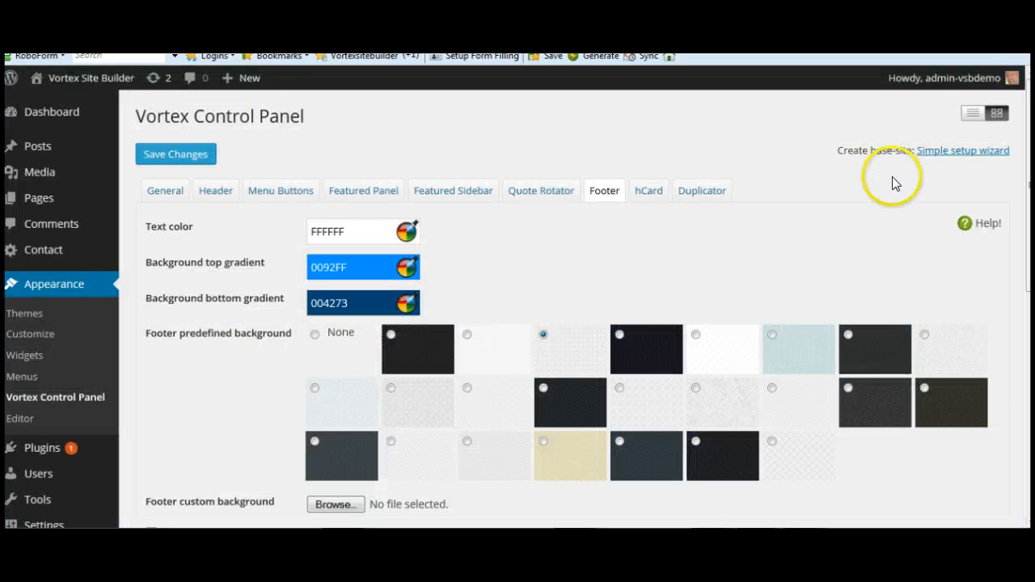
pyautogui.scroll(-5, 668, 257)
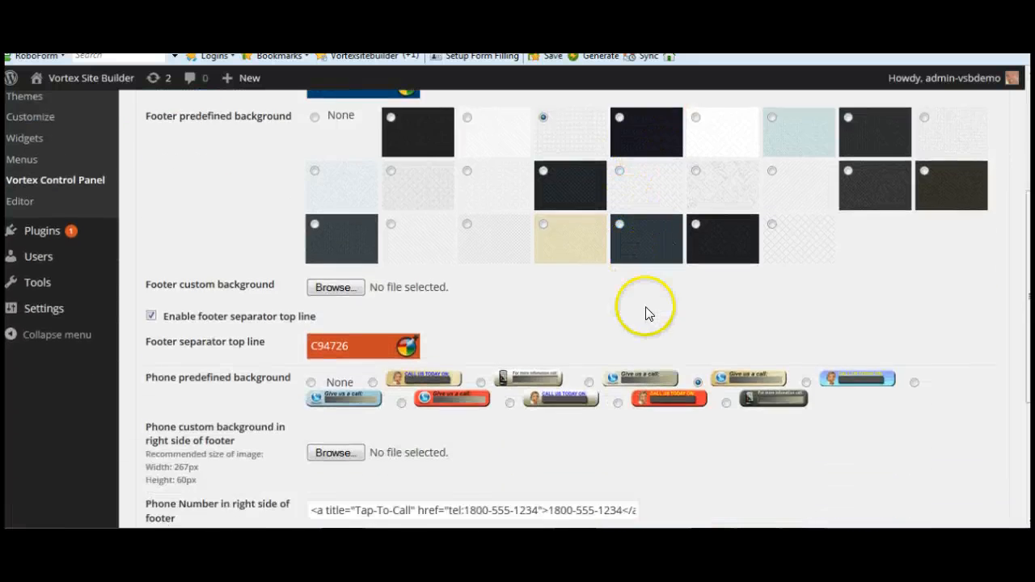
pyautogui.scroll(-3, 644, 356)
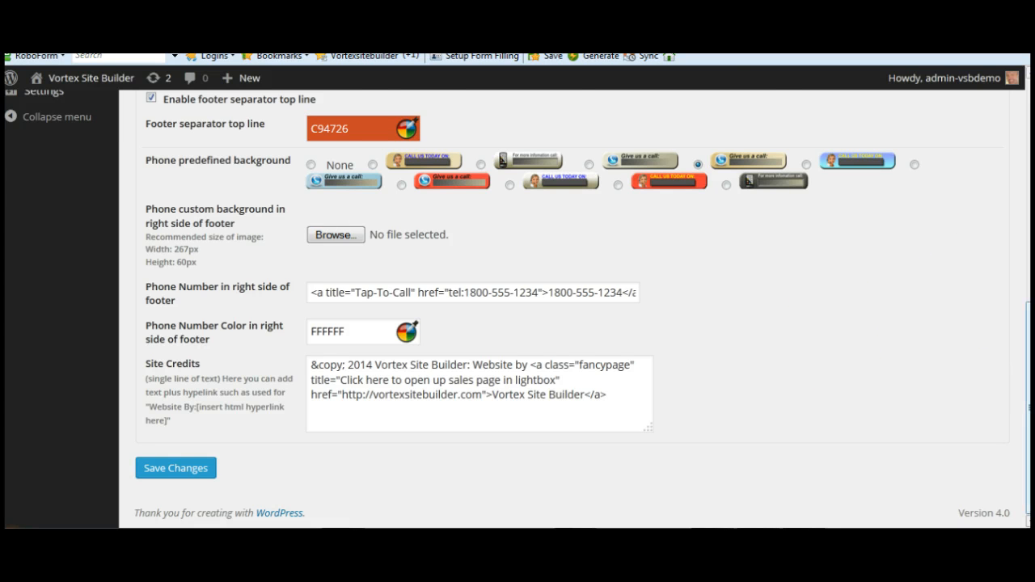
pyautogui.scroll(5, 517, 307)
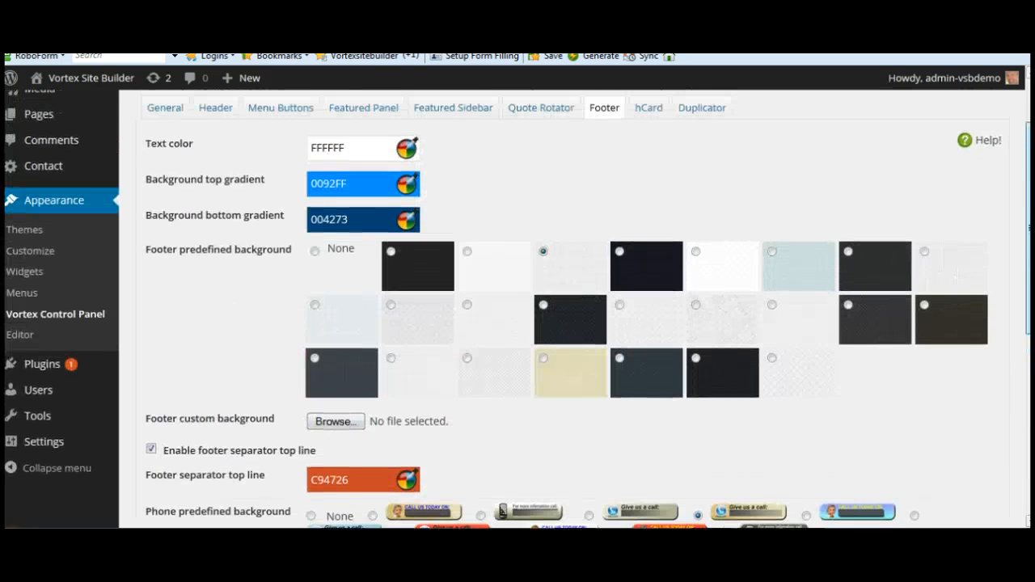
pyautogui.scroll(1, 517, 307)
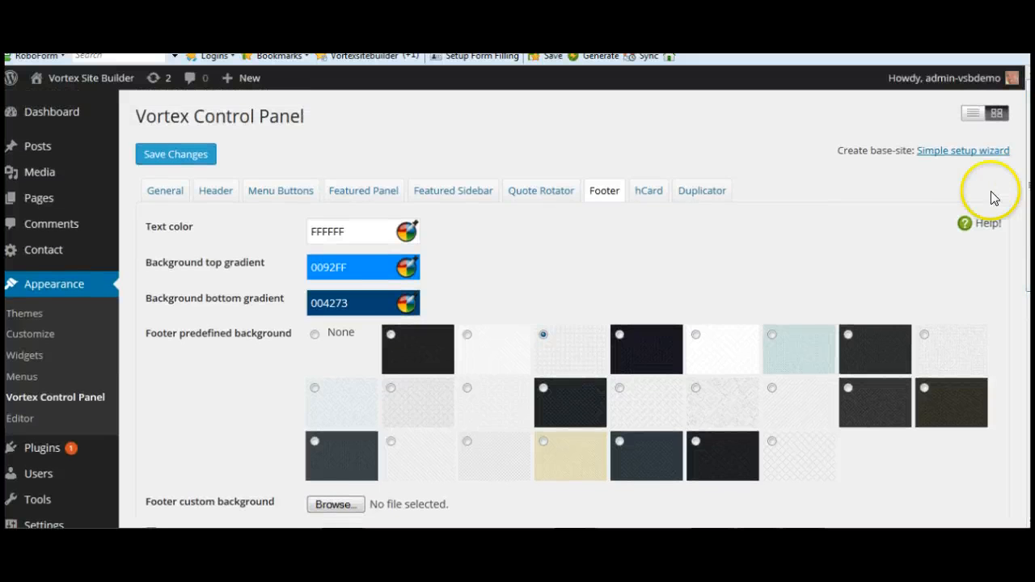
pyautogui.scroll(-8, 936, 265)
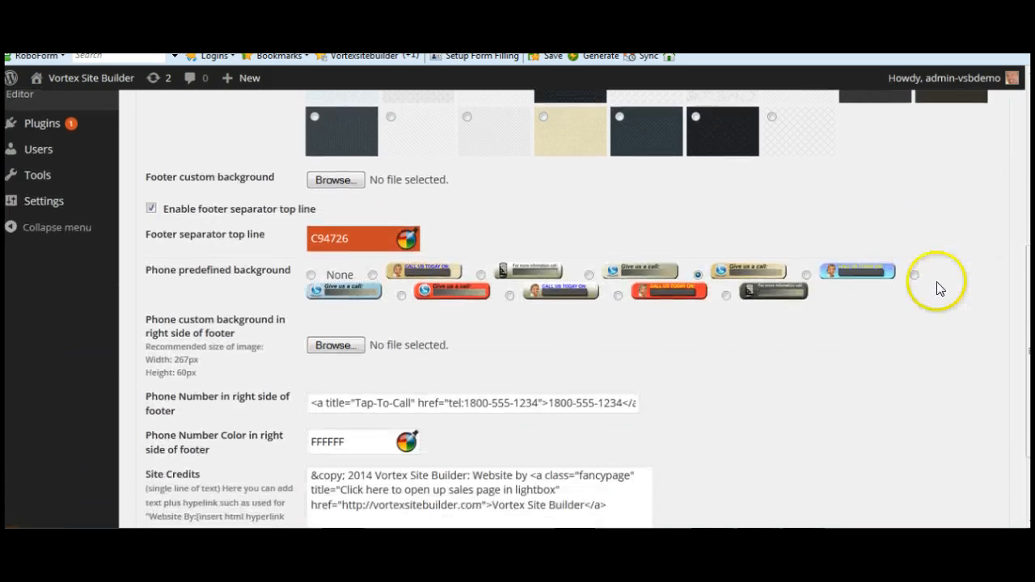